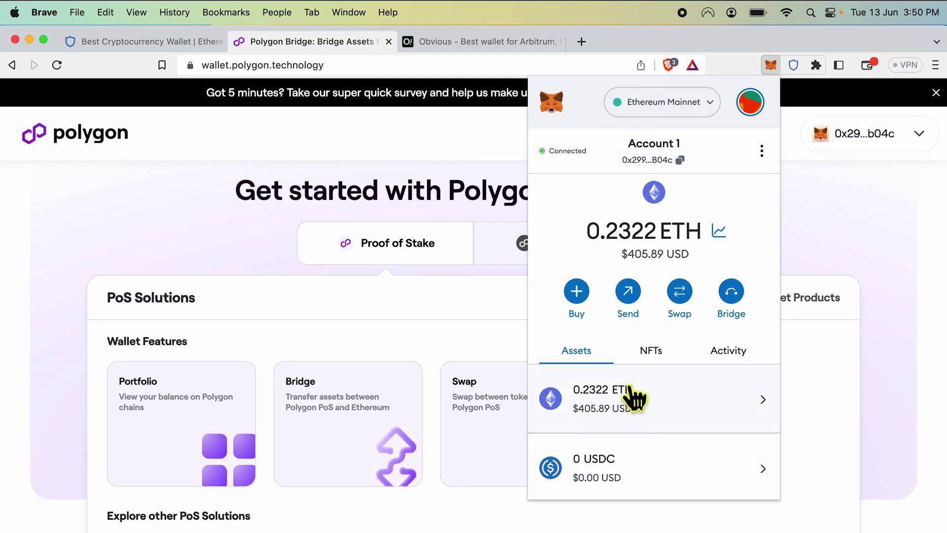
Step: Switch MetaMask to Polygon Mainnet, check the 8.2014 MATIC and 70 USDC balances, and close the popup
click(680, 110)
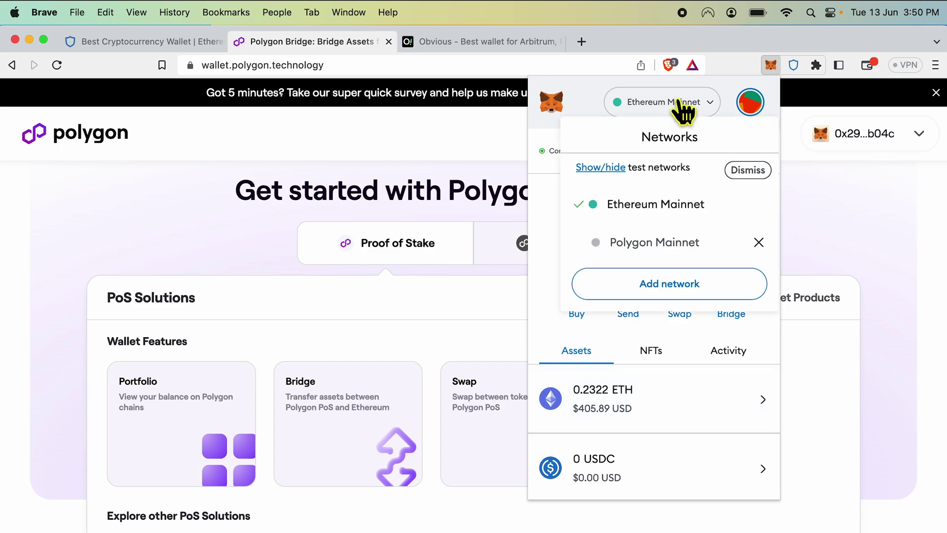
click(668, 246)
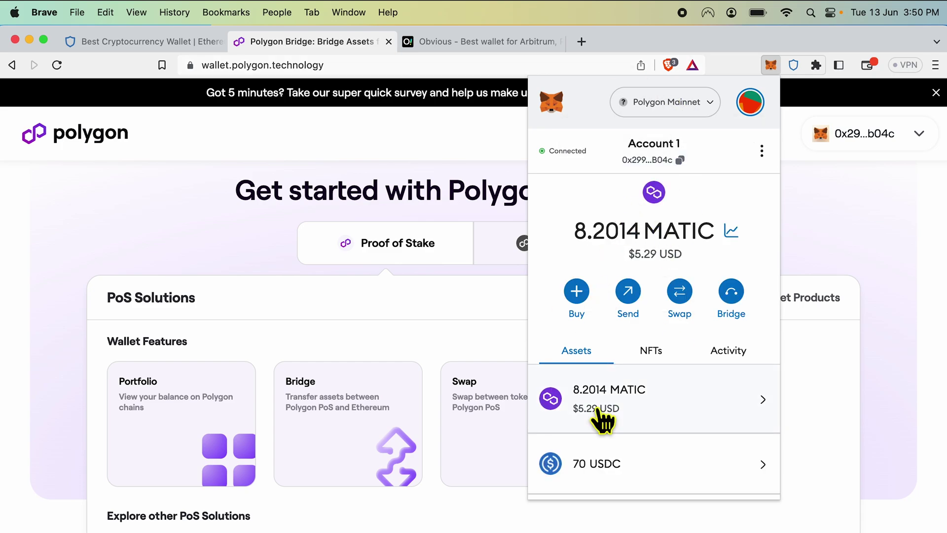
scroll(619, 407, down, 3)
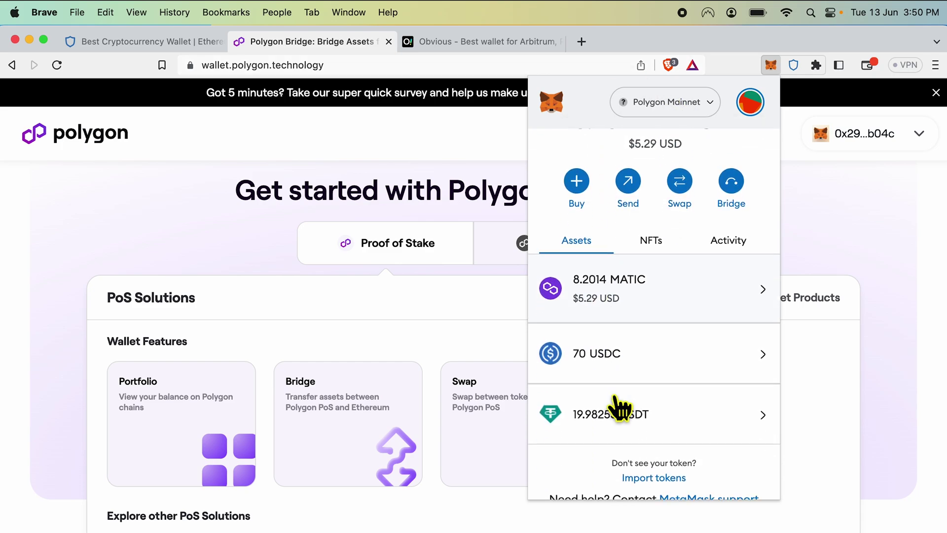
scroll(619, 405, up, 3)
scroll(655, 343, down, 3)
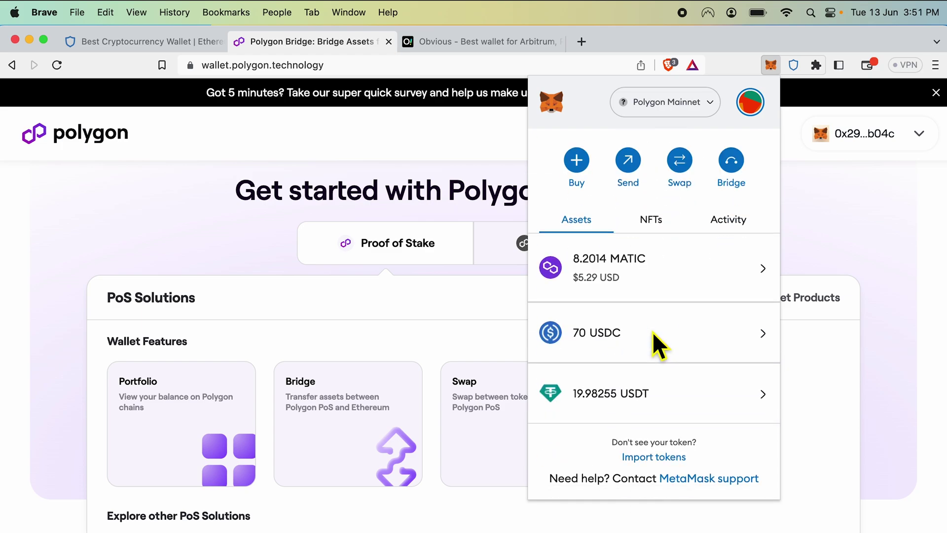
scroll(654, 342, up, 3)
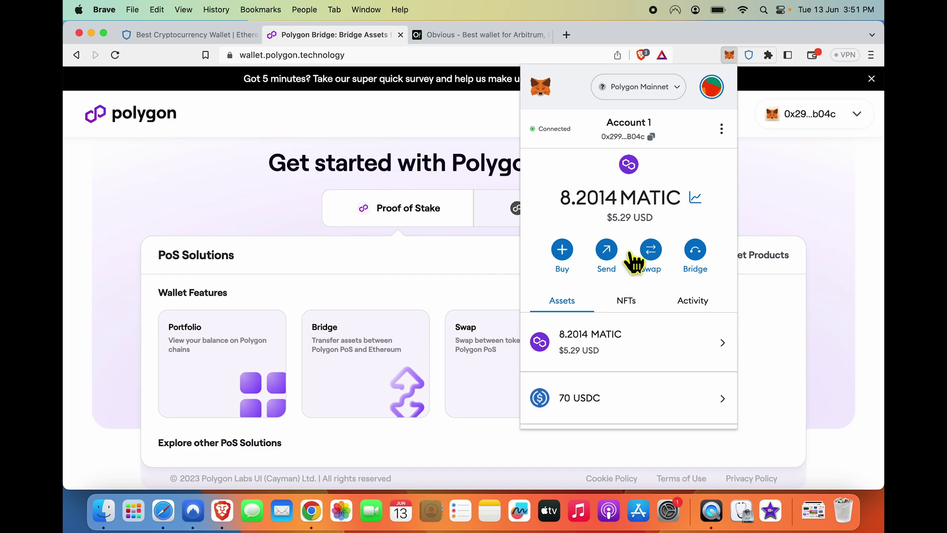
click(656, 88)
click(626, 203)
click(366, 151)
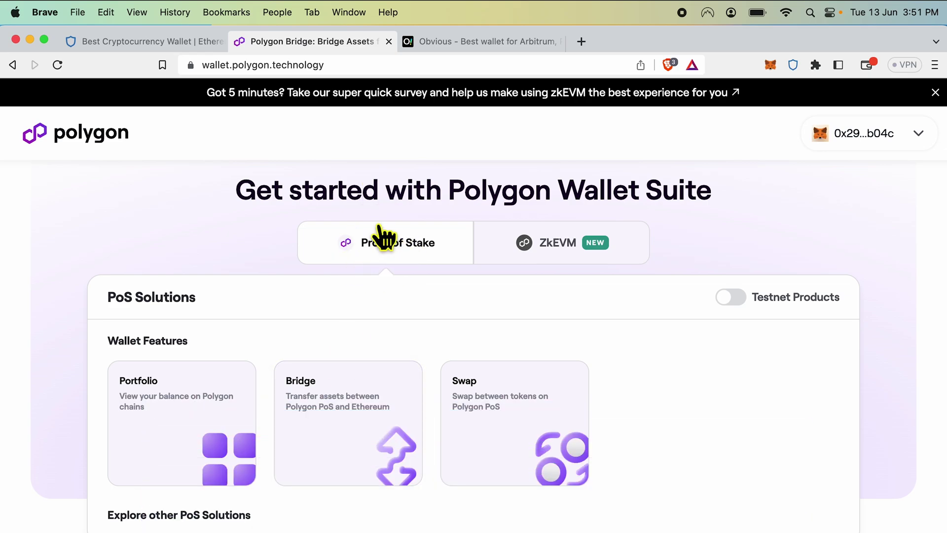
Step: Open the Bridge, enter a 0.15 ETH deposit from Ethereum to Polygon Chain and start the transfer
click(333, 402)
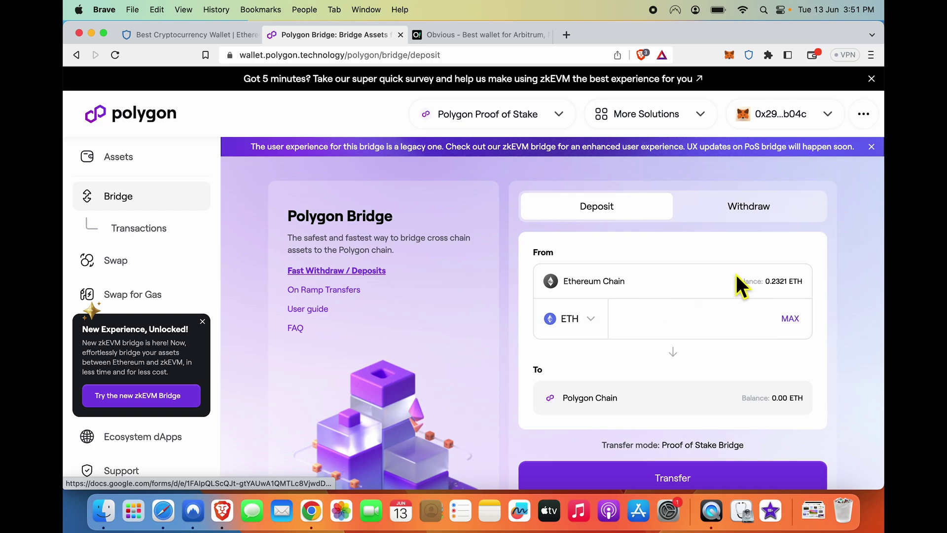
scroll(754, 288, down, 2)
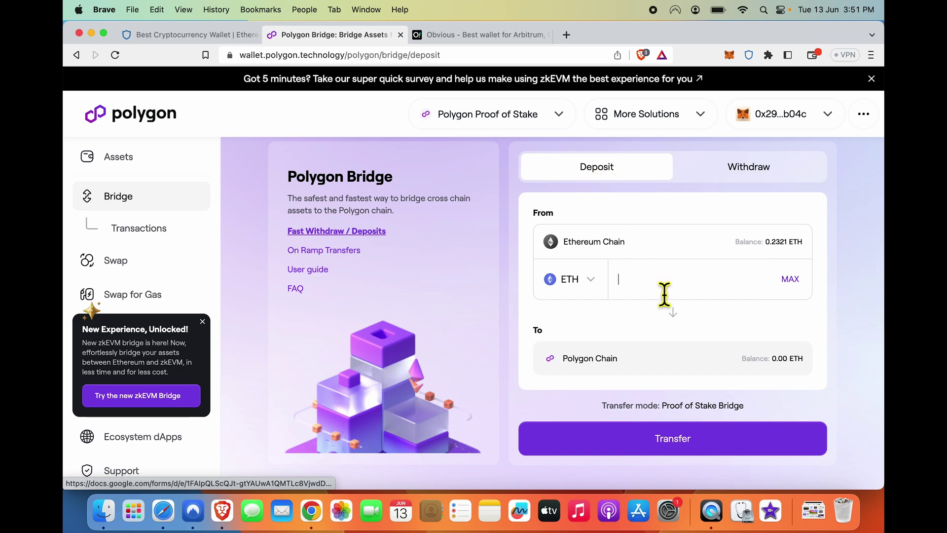
text(0.15)
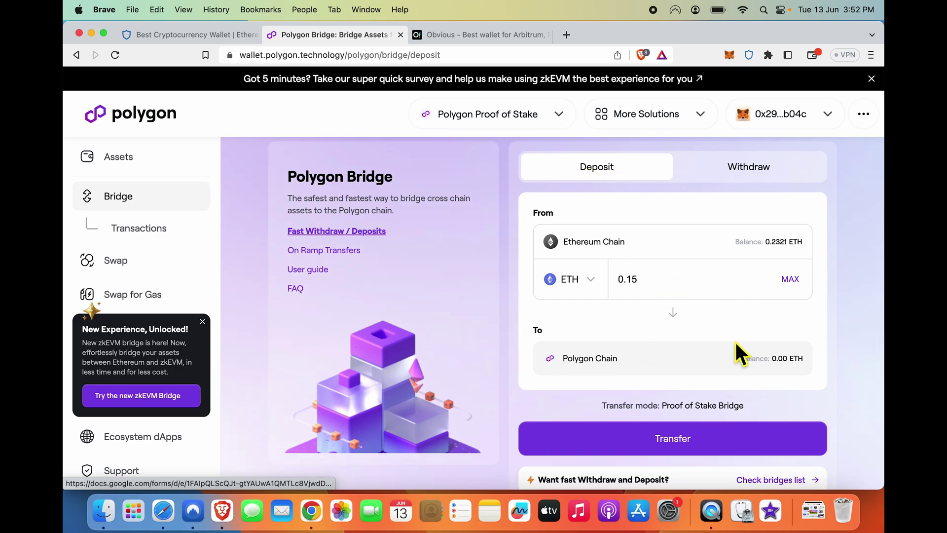
scroll(693, 370, down, 2)
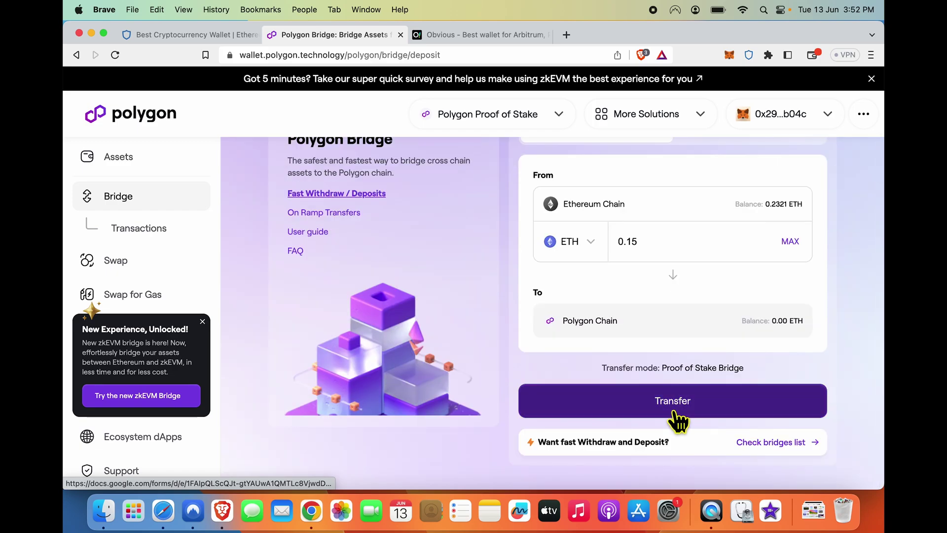
click(679, 419)
Step: Read the 'Please note' dialog about delegation and moving funds to Polygon, then accept it
triple_click(502, 221)
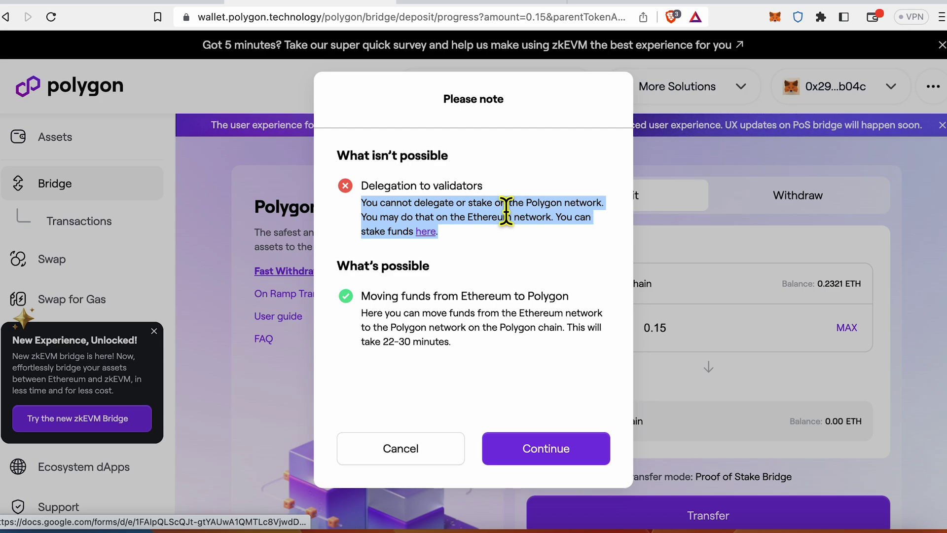
triple_click(507, 229)
triple_click(504, 231)
click(502, 242)
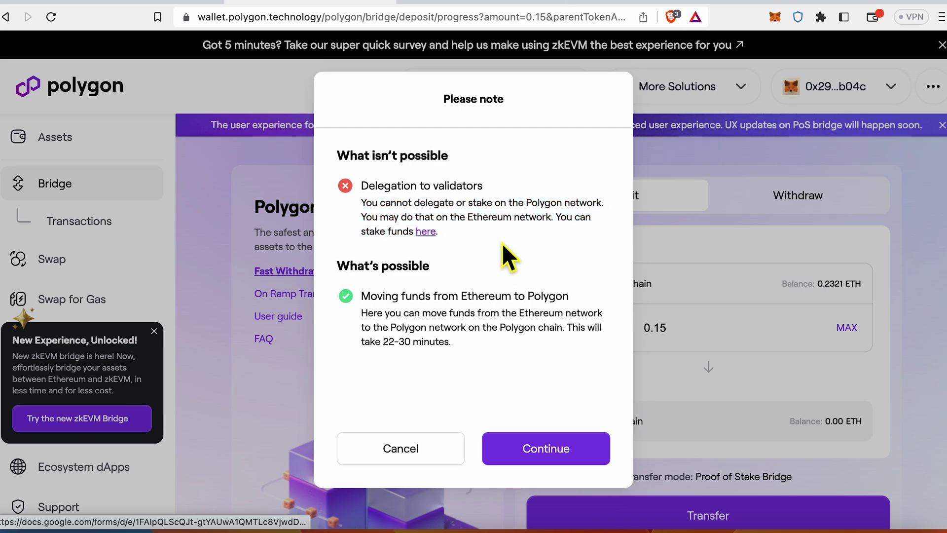
triple_click(480, 304)
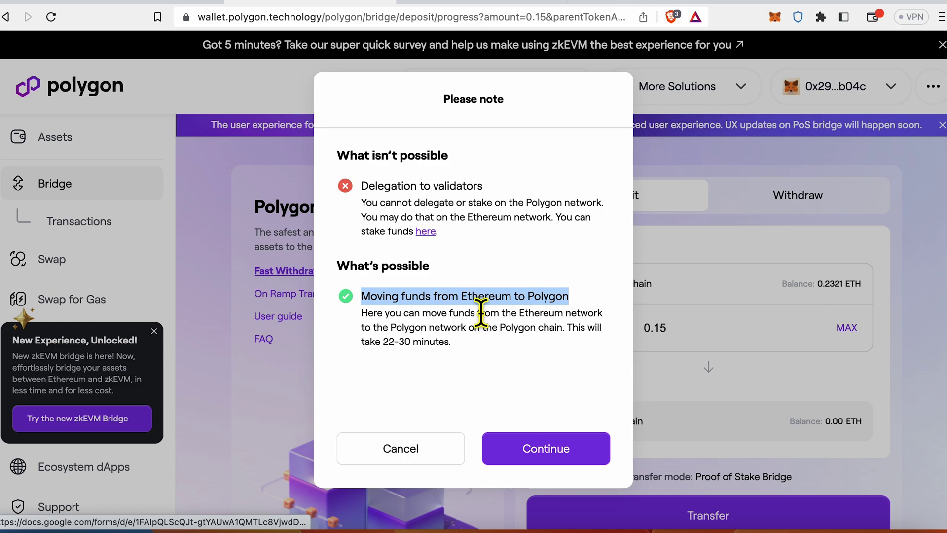
triple_click(434, 328)
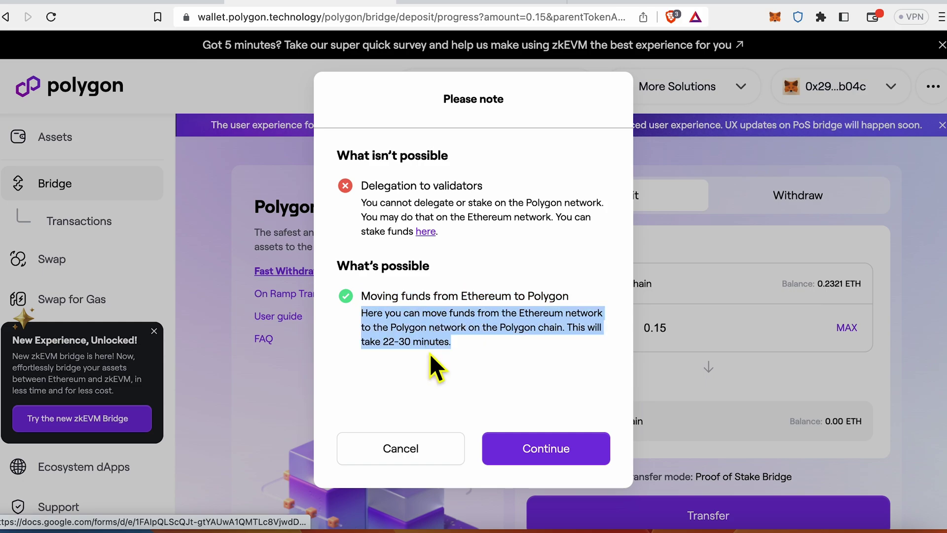
click(446, 355)
click(561, 447)
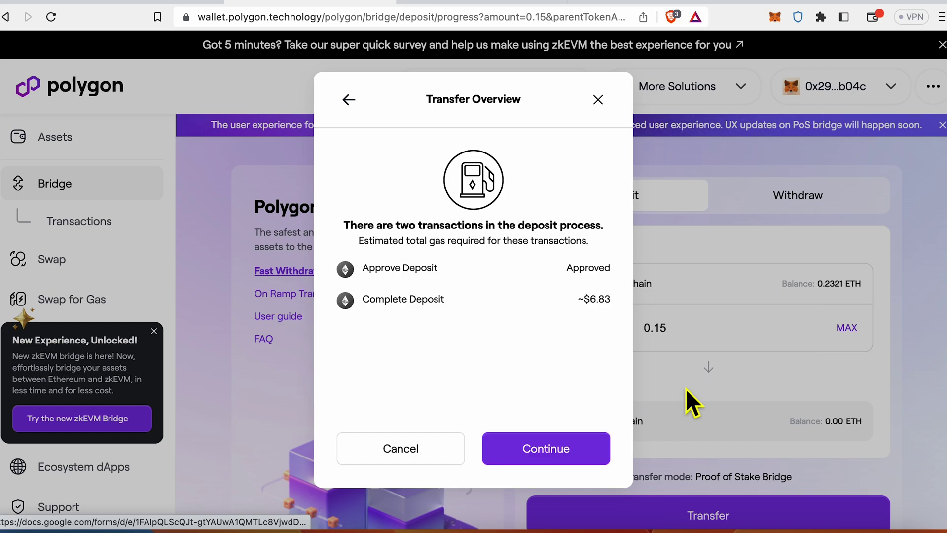
Step: Check the Transfer Overview, with Approve Deposit approved and about $6.83 gas, then continue
drag(362, 268, 437, 270)
double_click(575, 276)
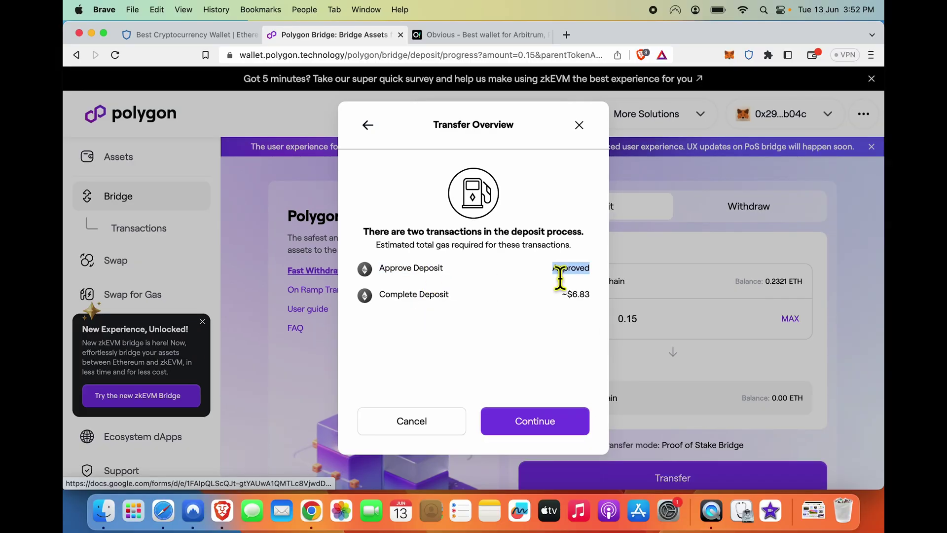
drag(531, 299, 573, 305)
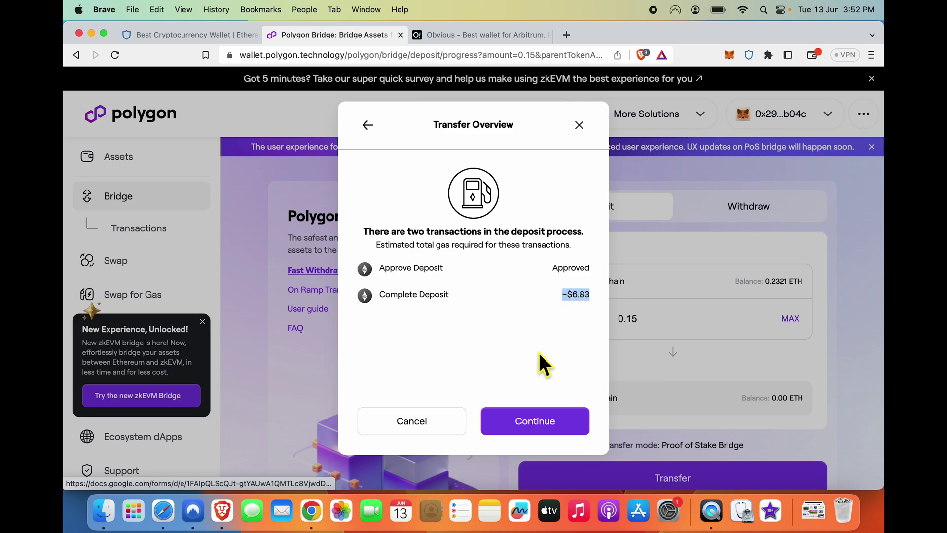
click(535, 422)
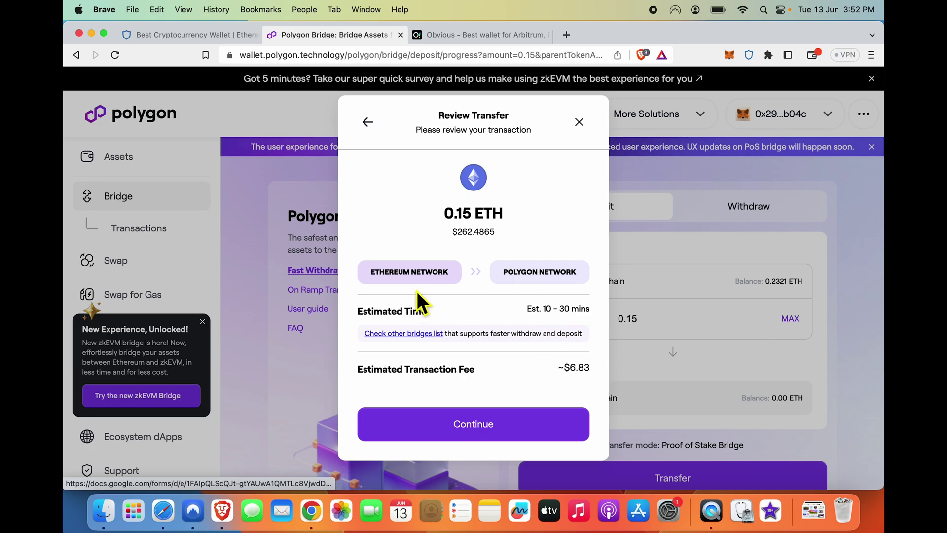
Step: Review the 0.15 ETH transfer with its 10–30 minute estimate and confirm the deposit
drag(445, 212, 448, 238)
click(448, 237)
drag(541, 319, 590, 311)
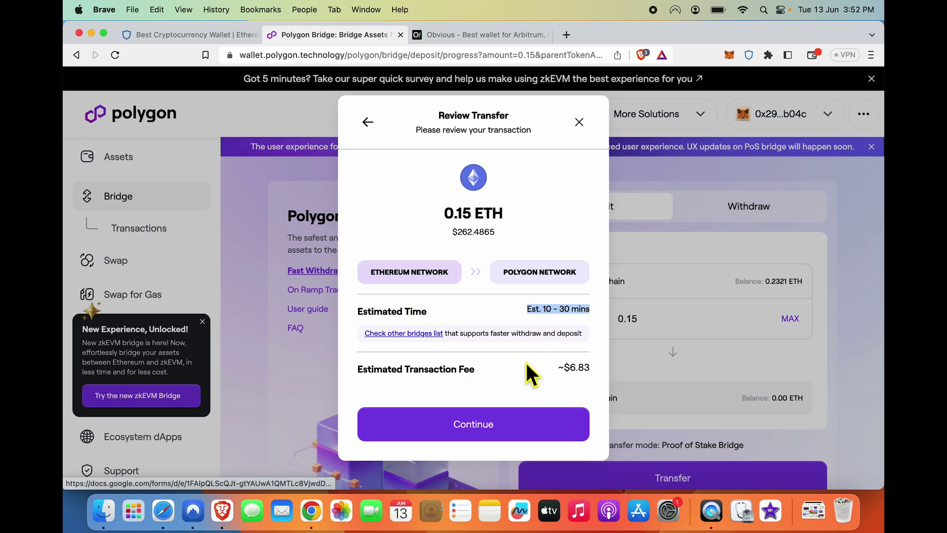
click(512, 420)
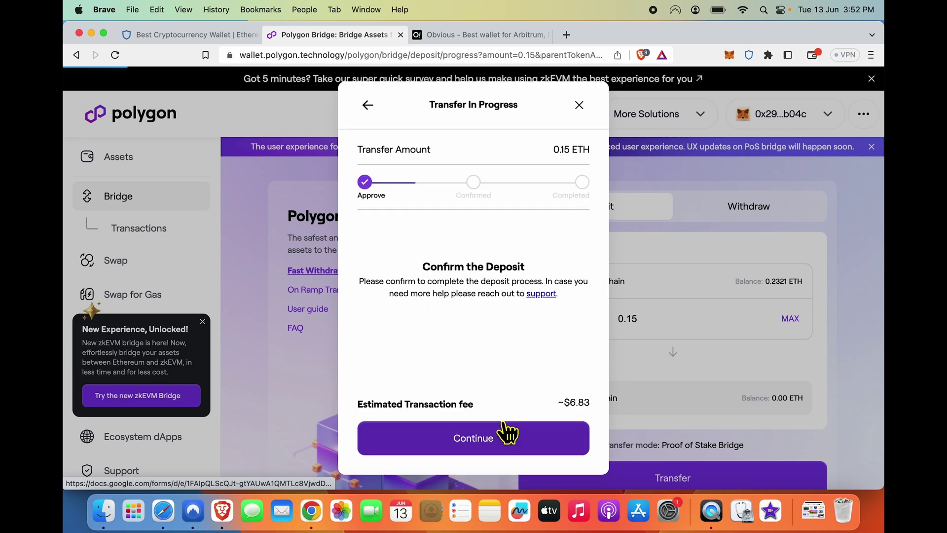
click(456, 439)
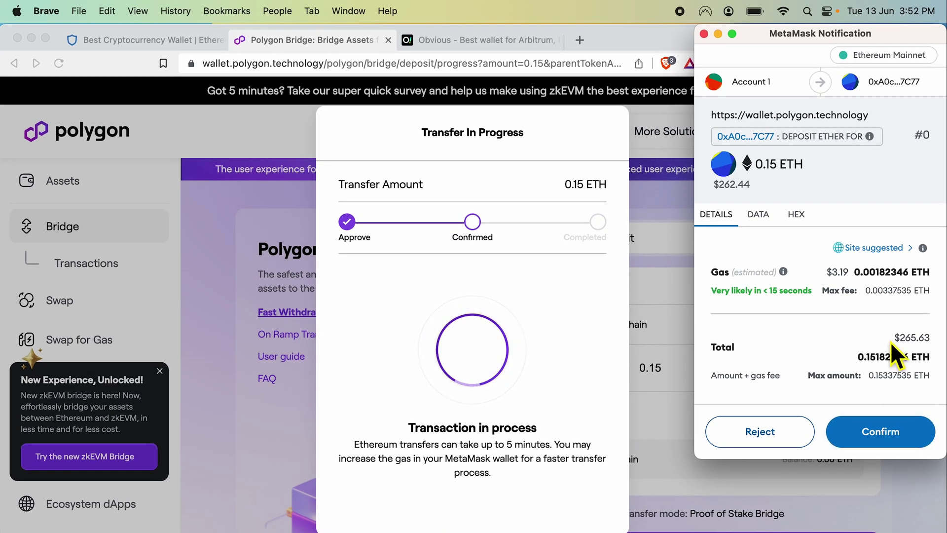
Step: Approve the deposit in MetaMask after checking the $3.19 gas and $265.63 total
drag(931, 340, 894, 339)
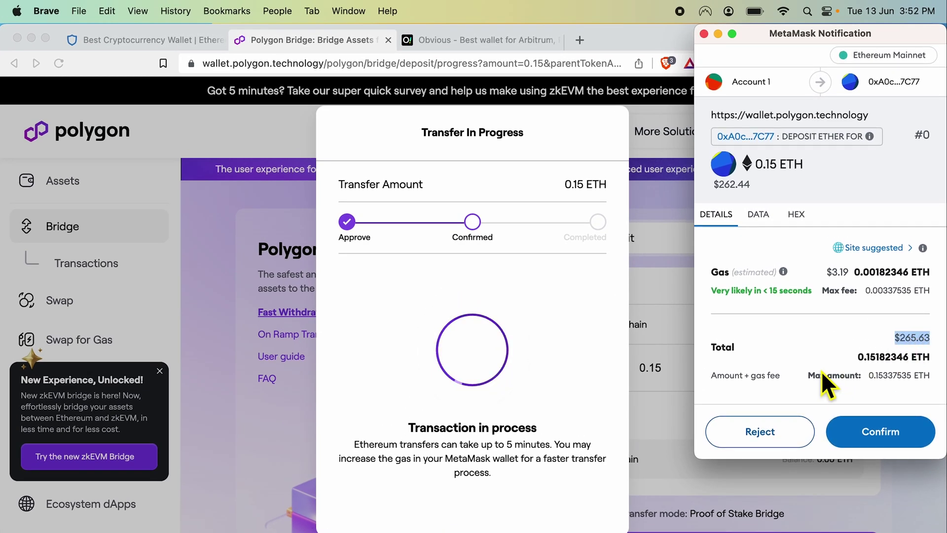
drag(827, 272, 844, 281)
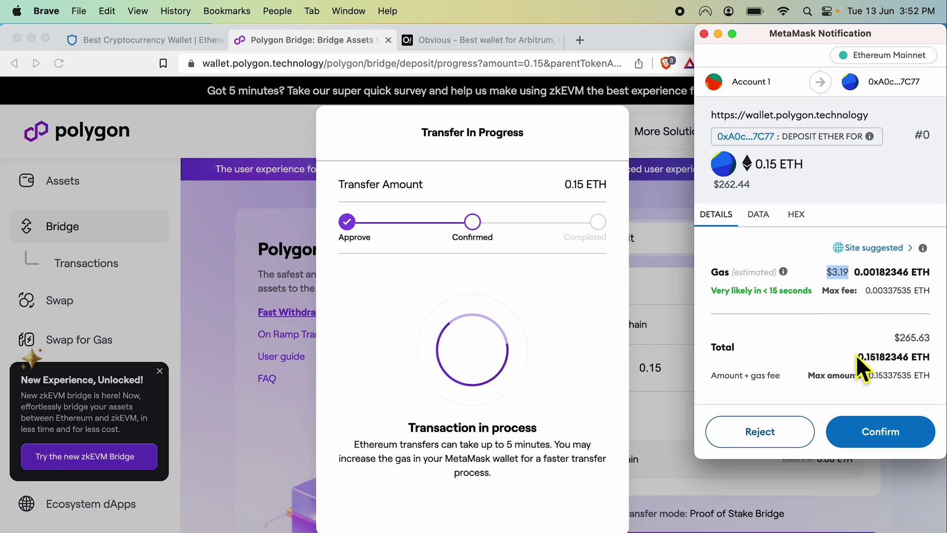
click(881, 433)
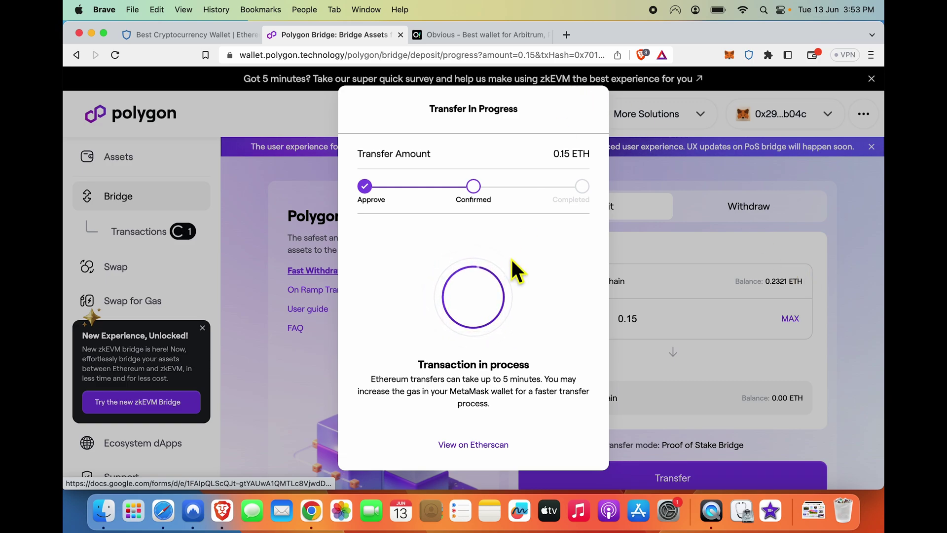
triple_click(460, 392)
click(482, 395)
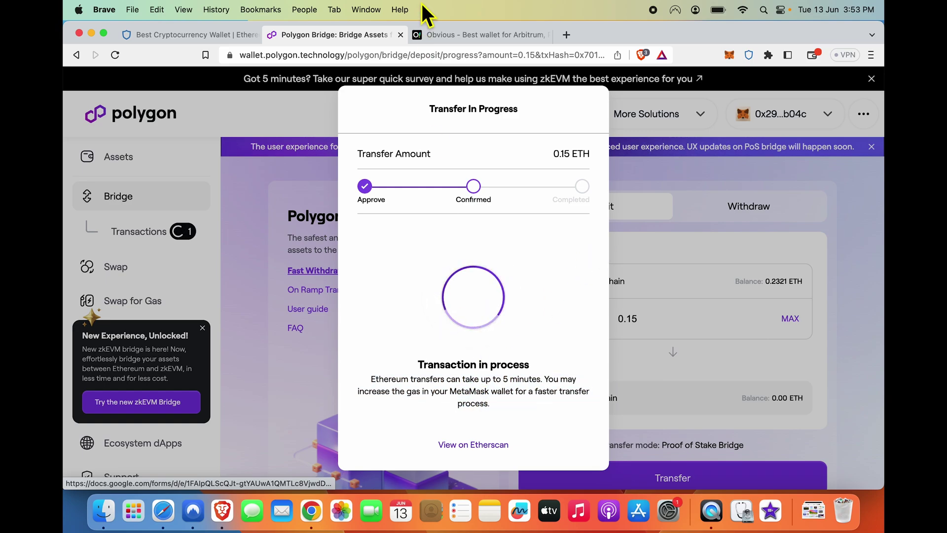
Step: Browse the Obvious wallet homepage, including the Pay any feature, then return to the Polygon Bridge tab
click(466, 33)
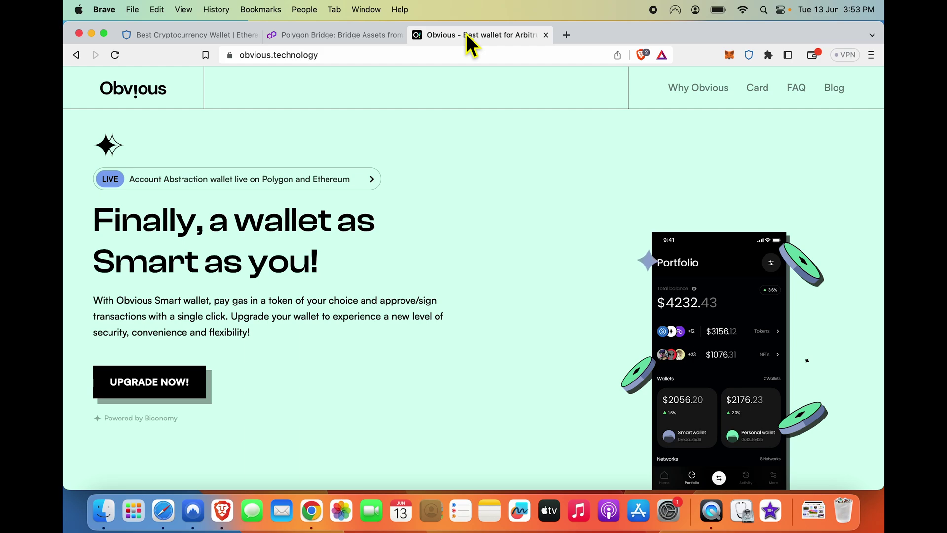
scroll(430, 321, down, 10)
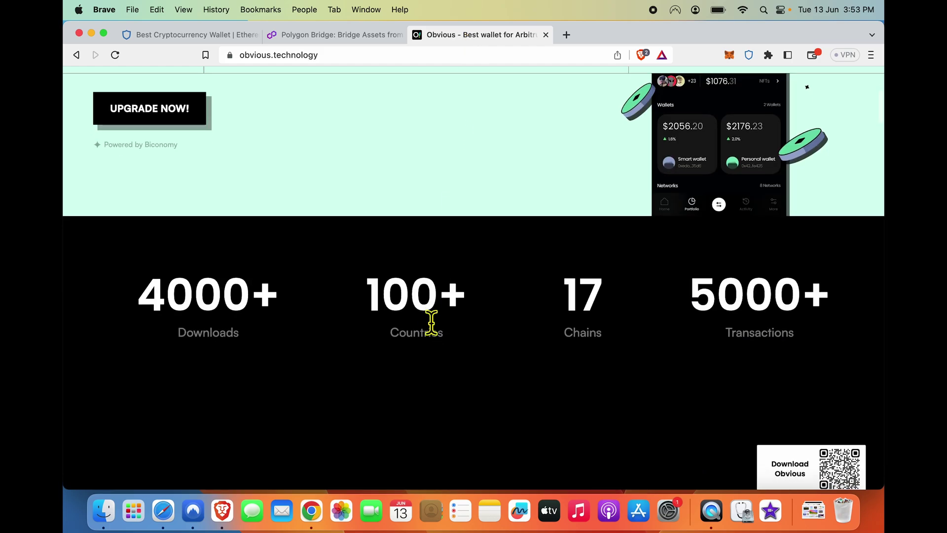
scroll(428, 316, down, 10)
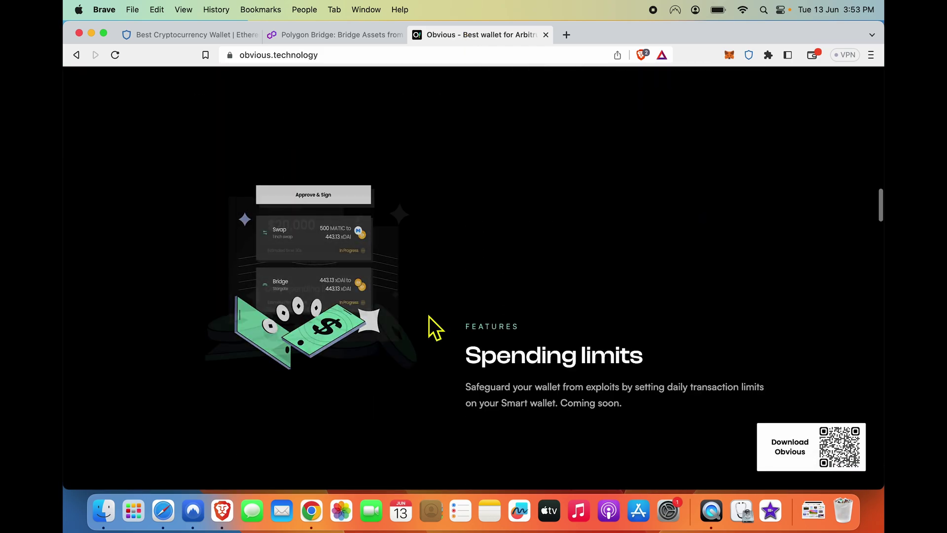
scroll(429, 316, down, 5)
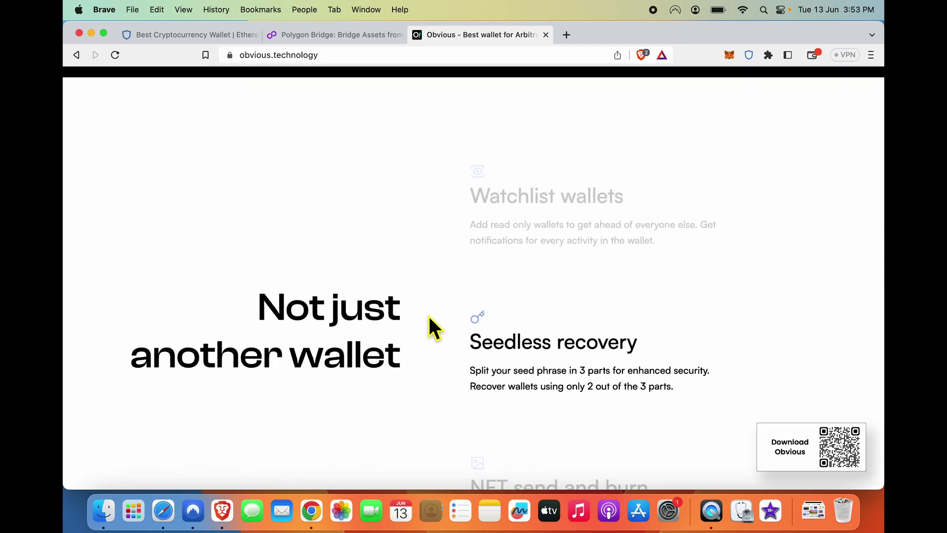
scroll(429, 316, up, 10)
scroll(428, 315, up, 10)
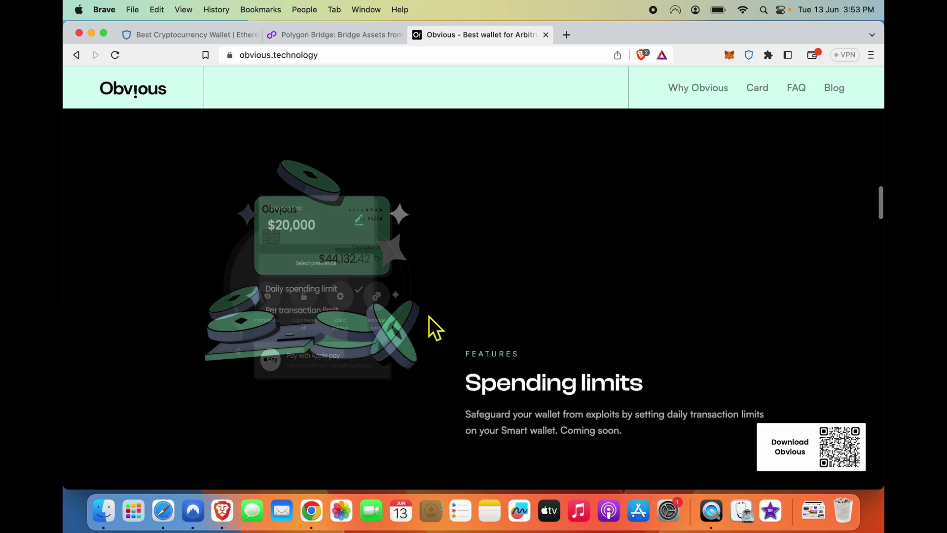
scroll(428, 316, down, 5)
scroll(428, 316, down, 5)
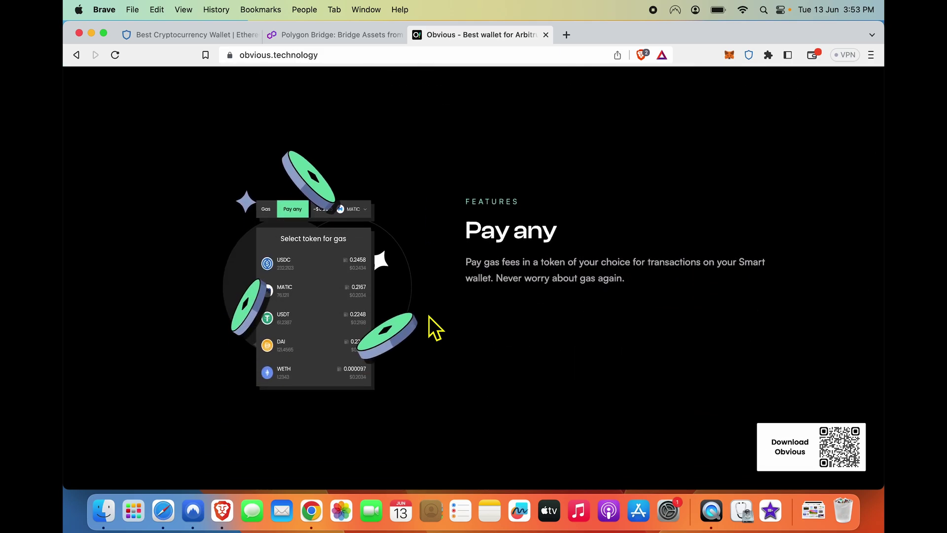
drag(467, 231, 639, 294)
click(642, 289)
scroll(498, 210, up, 10)
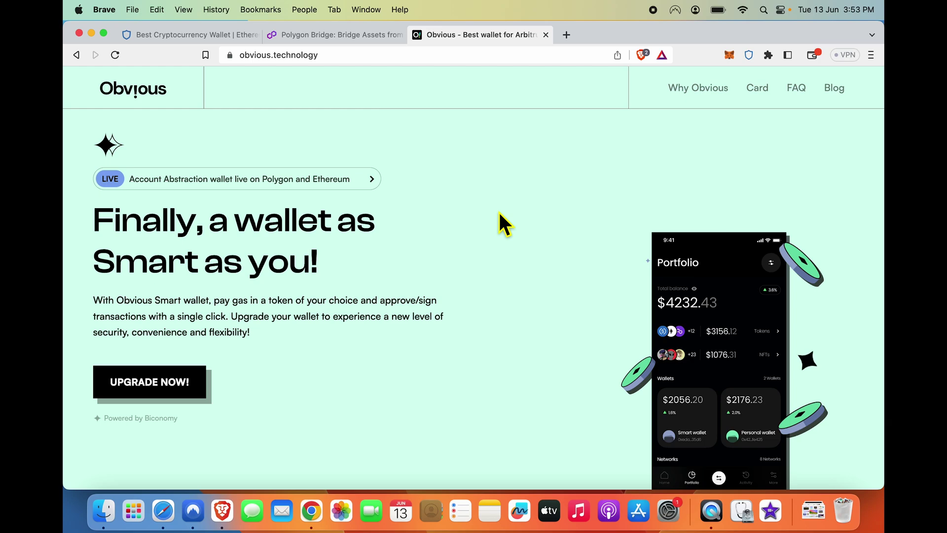
click(352, 33)
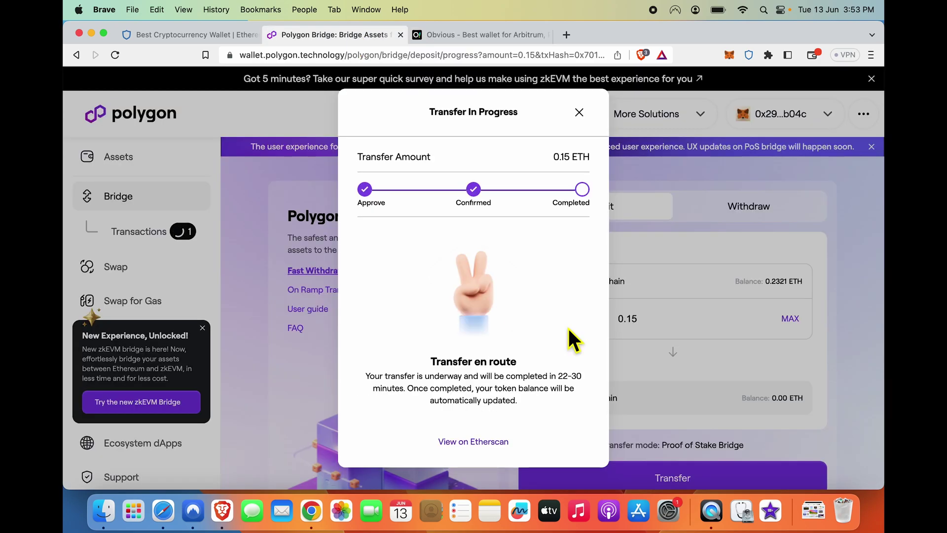
drag(430, 366, 518, 413)
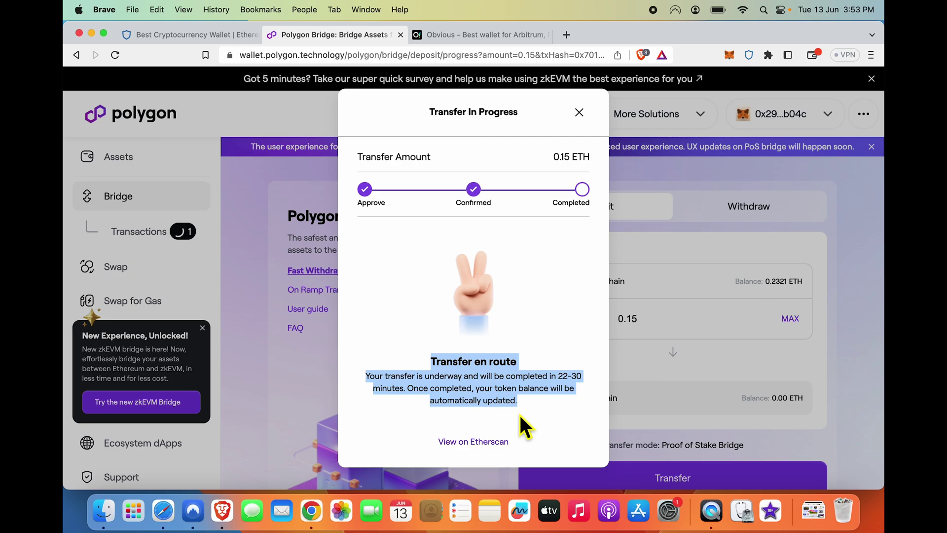
triple_click(501, 385)
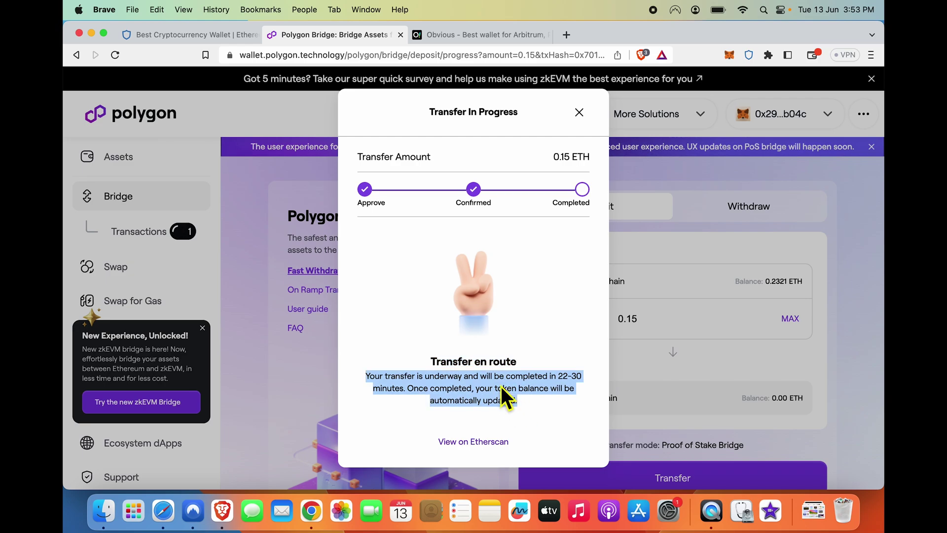
click(433, 400)
drag(411, 388, 550, 410)
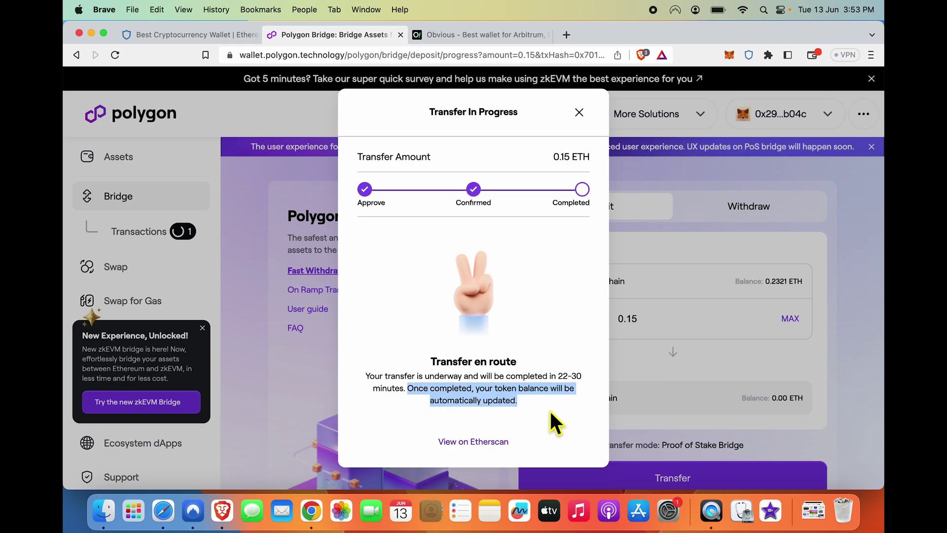
click(555, 414)
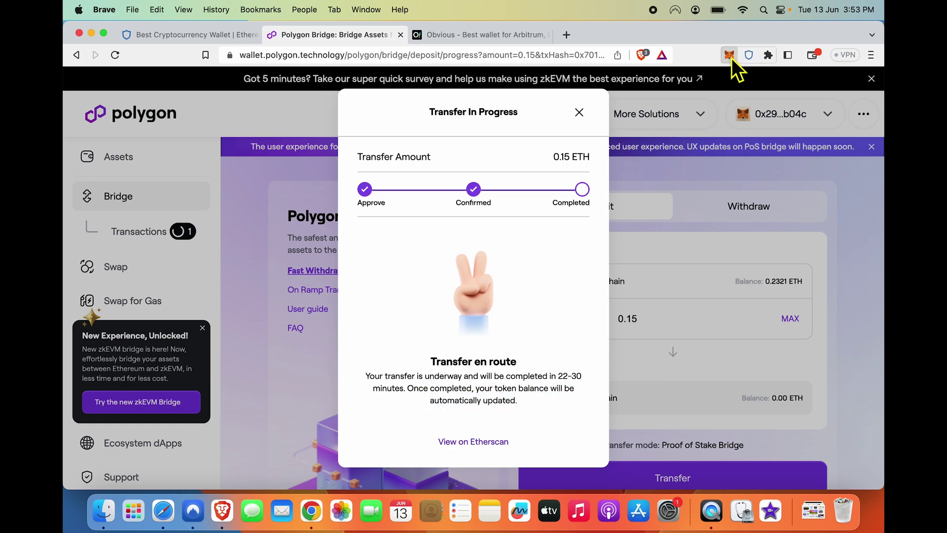
Step: Switch MetaMask to Polygon Mainnet and view assets: 8.2014 MATIC, 70 USDC, 19.98255 USDT
click(731, 57)
click(644, 89)
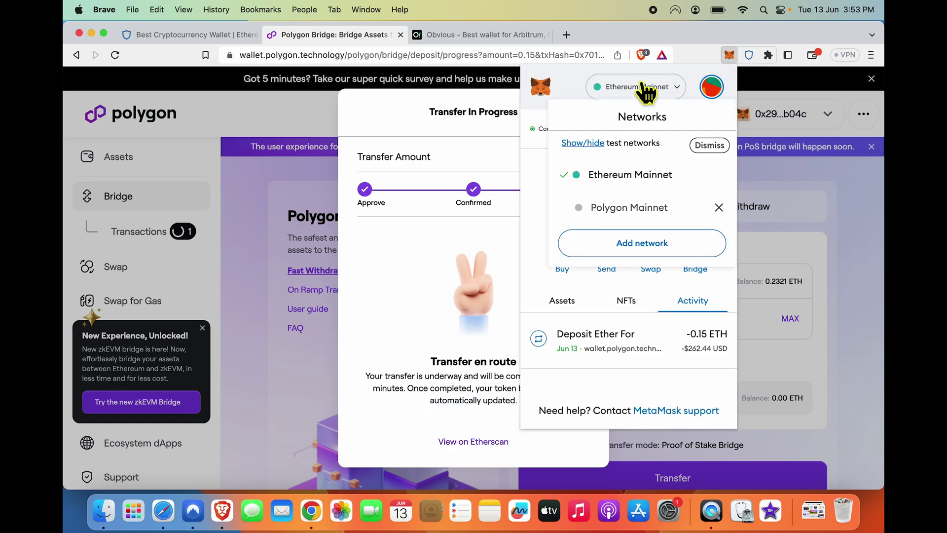
click(629, 208)
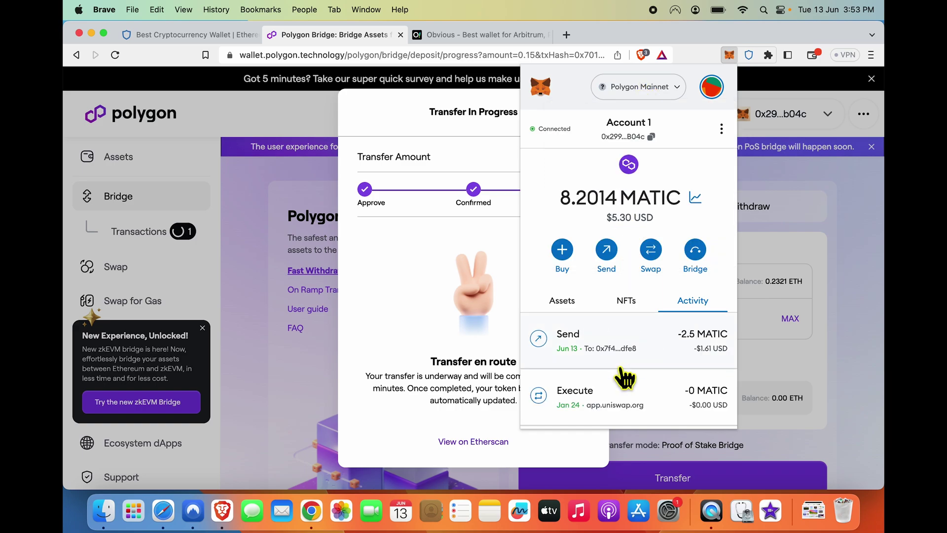
click(560, 302)
scroll(635, 383, down, 3)
scroll(636, 382, up, 3)
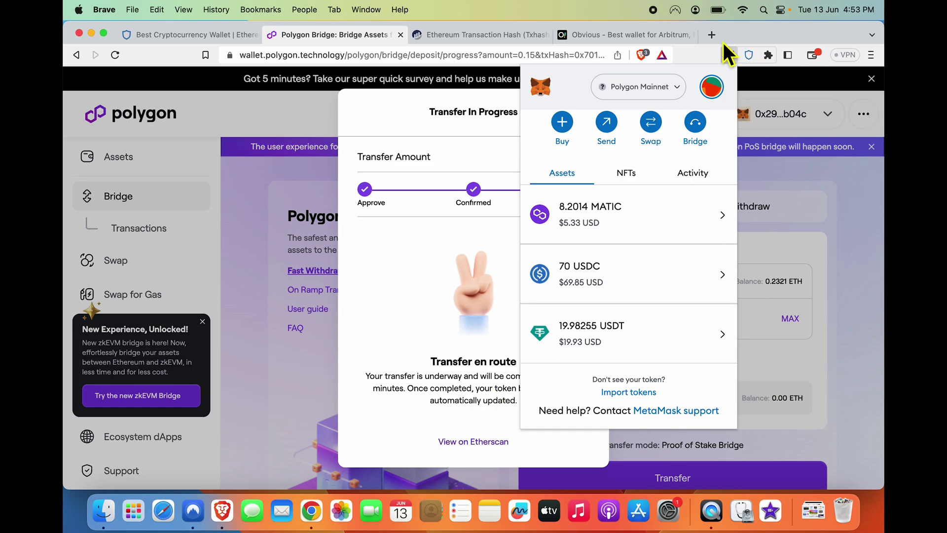
click(731, 53)
click(729, 53)
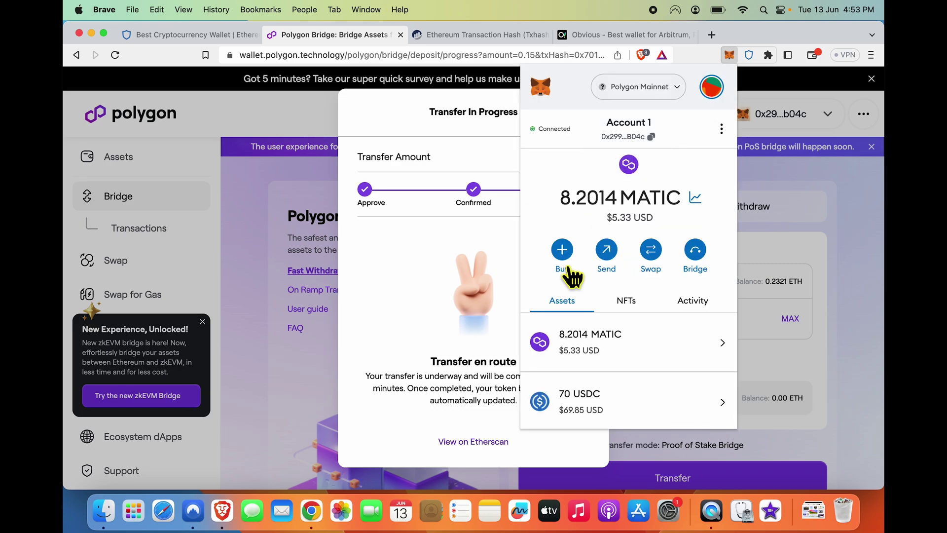
scroll(567, 282, down, 3)
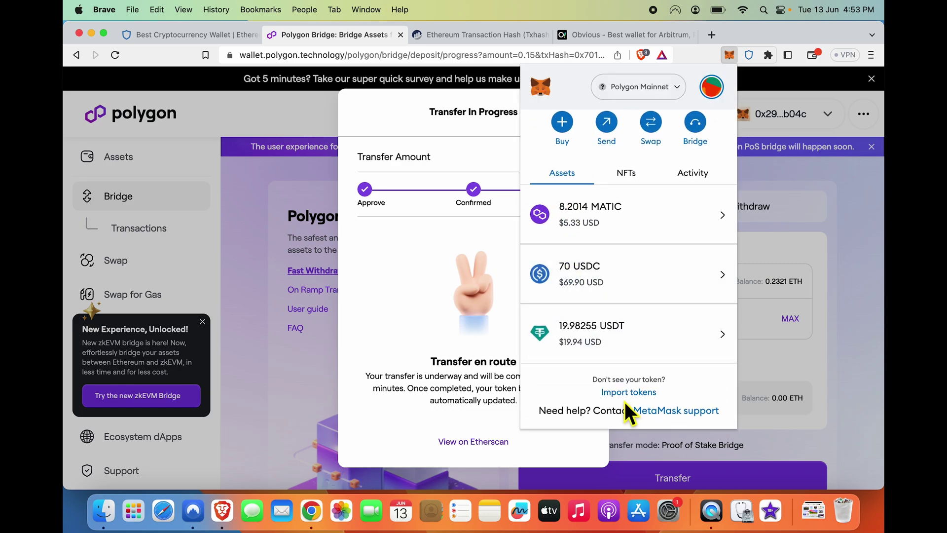
click(648, 88)
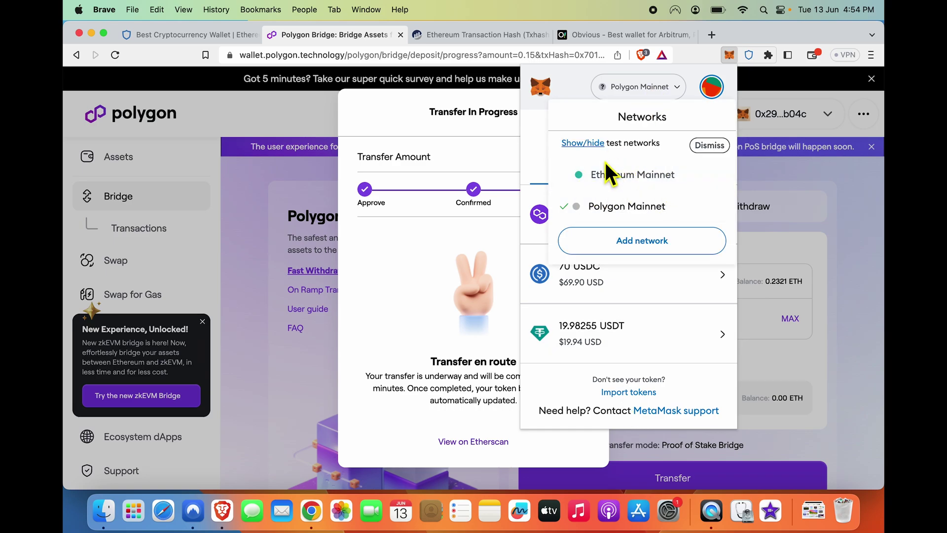
click(668, 86)
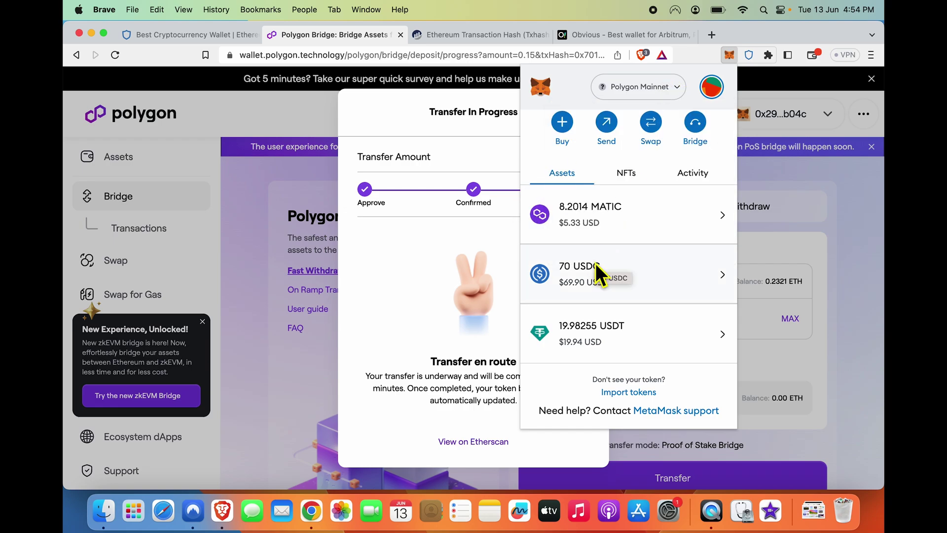
click(624, 393)
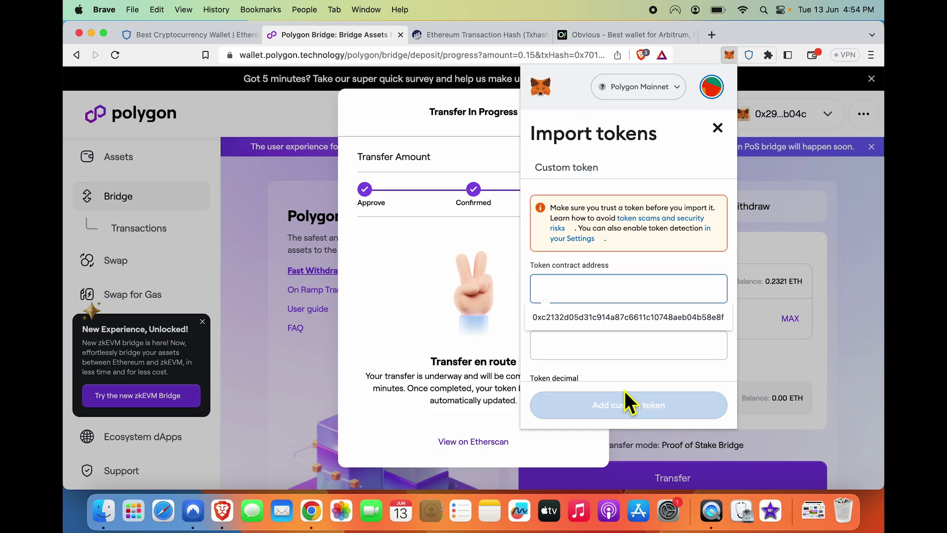
scroll(626, 239, down, 2)
scroll(627, 239, up, 2)
key(Escape)
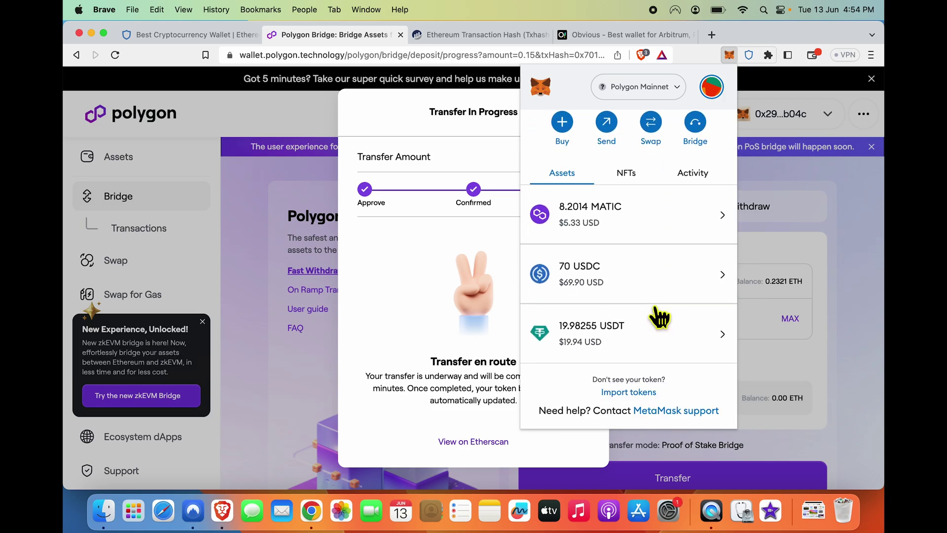
click(696, 178)
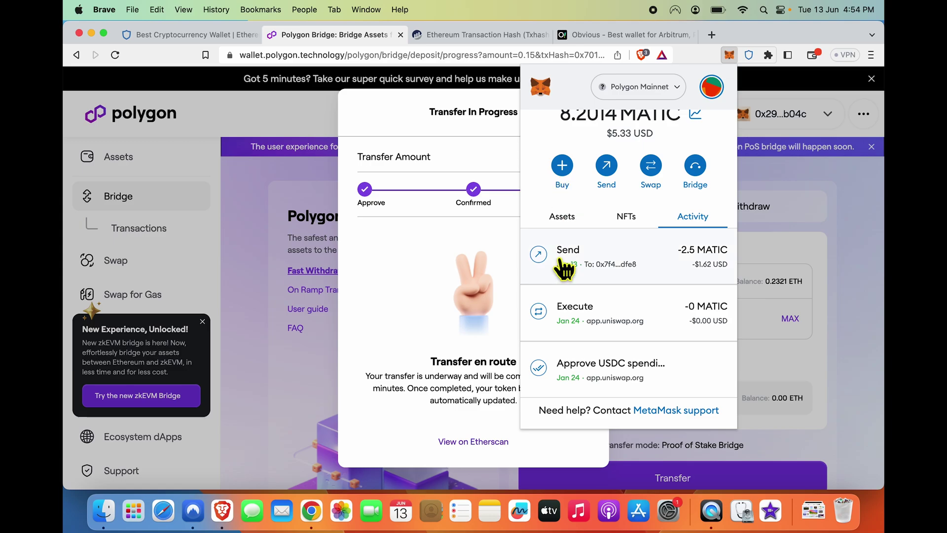
click(562, 217)
scroll(615, 375, down, 1)
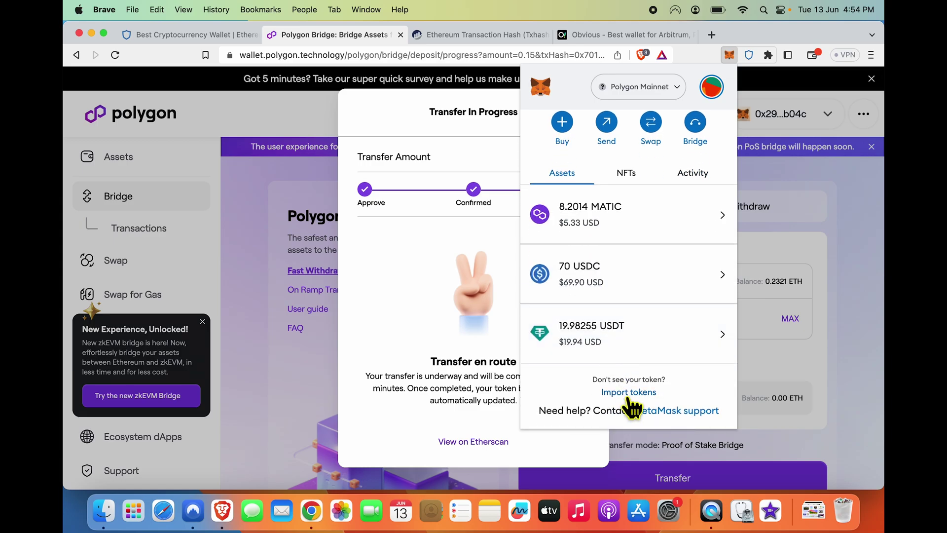
Step: Open coingecko.com in a new browser tab
click(716, 35)
text(coin)
key(Return)
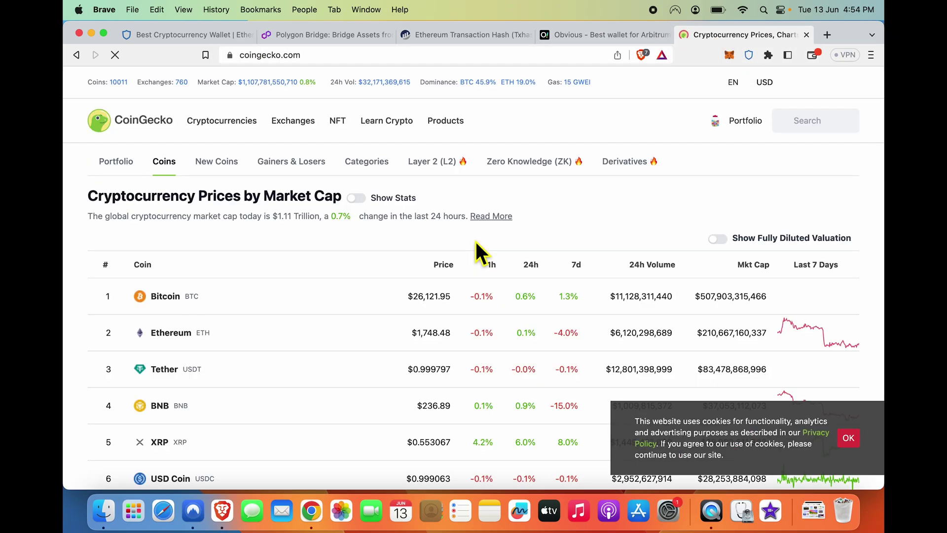
Step: Search CoinGecko for 'wet' and open the WETH coin page
click(821, 126)
text(w)
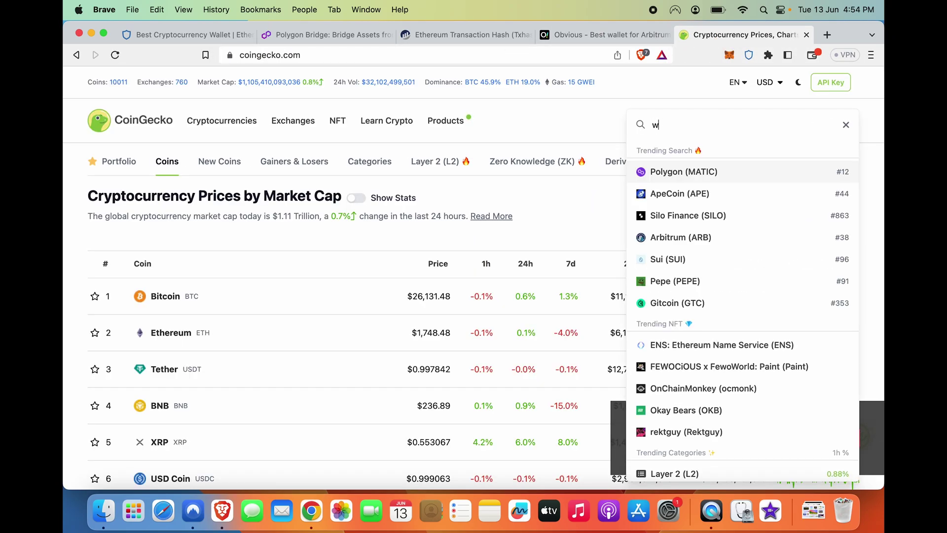
text(t)
key(BackSpace)
text(eth)
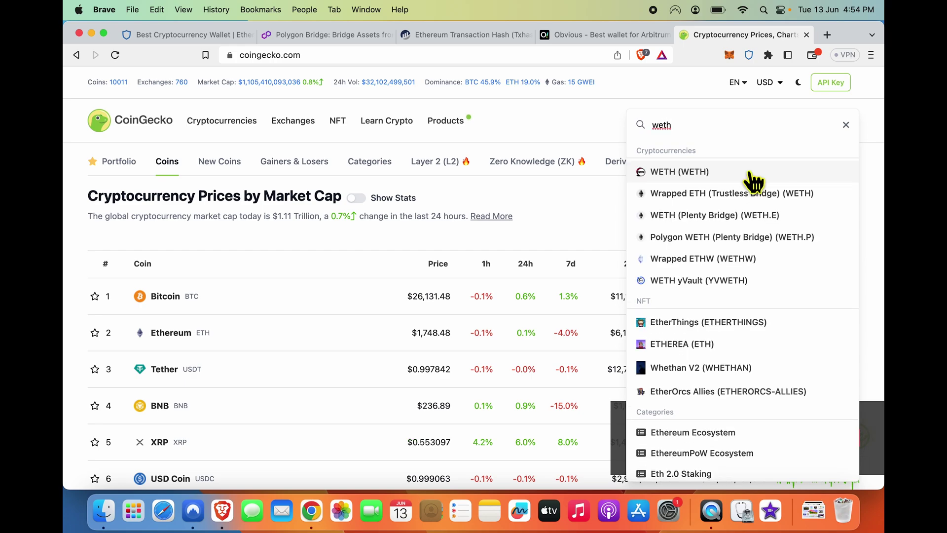
click(755, 178)
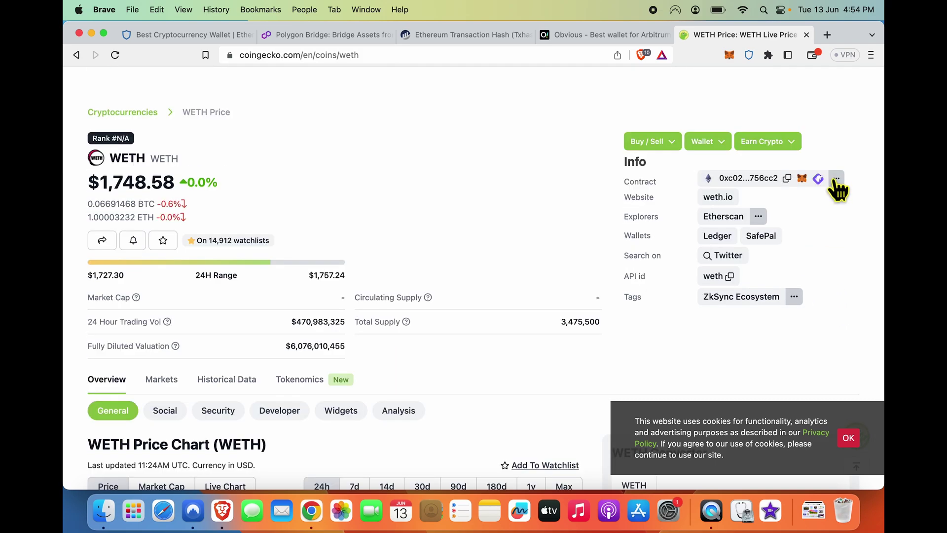
click(837, 181)
Step: Add the Polygon POS WETH token to MetaMask and confirm it shows 0.15 WETH worth $262.36
scroll(774, 236, up, 5)
click(816, 203)
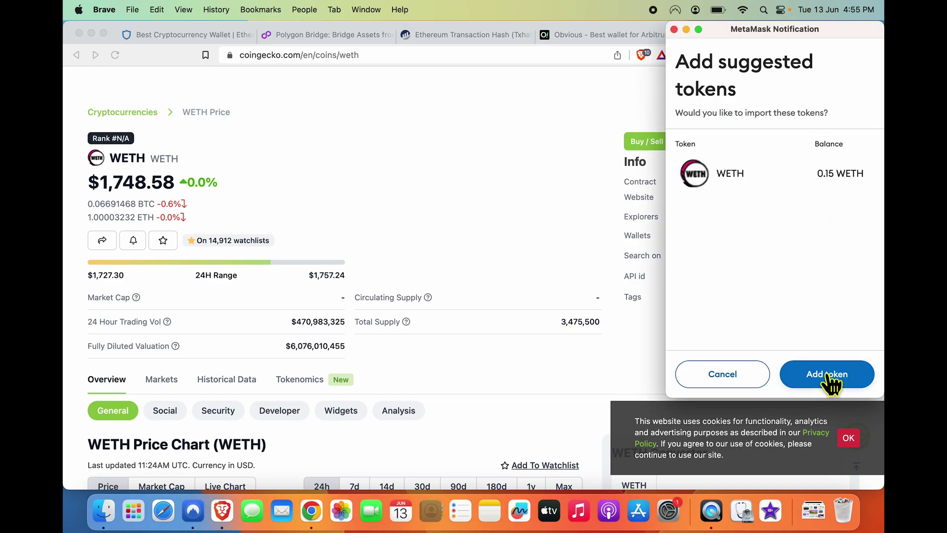
click(826, 375)
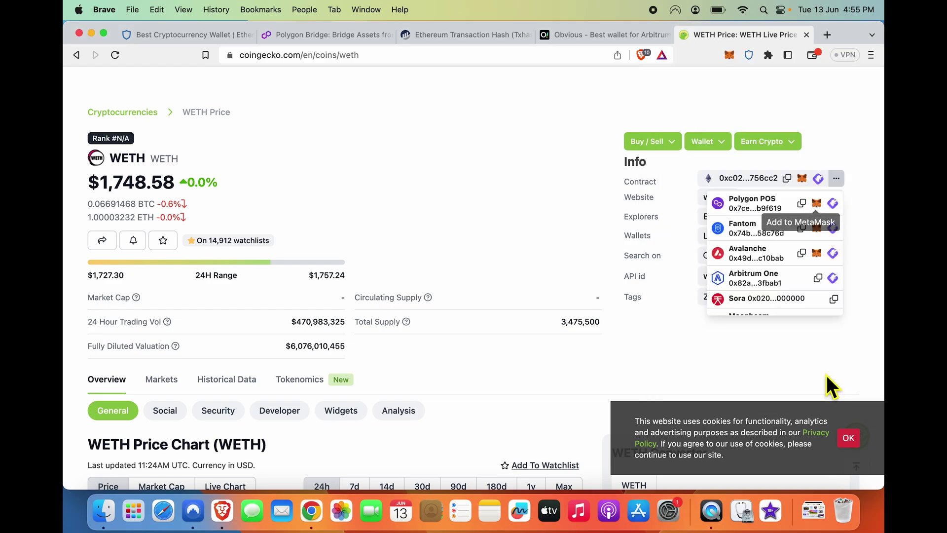
click(729, 56)
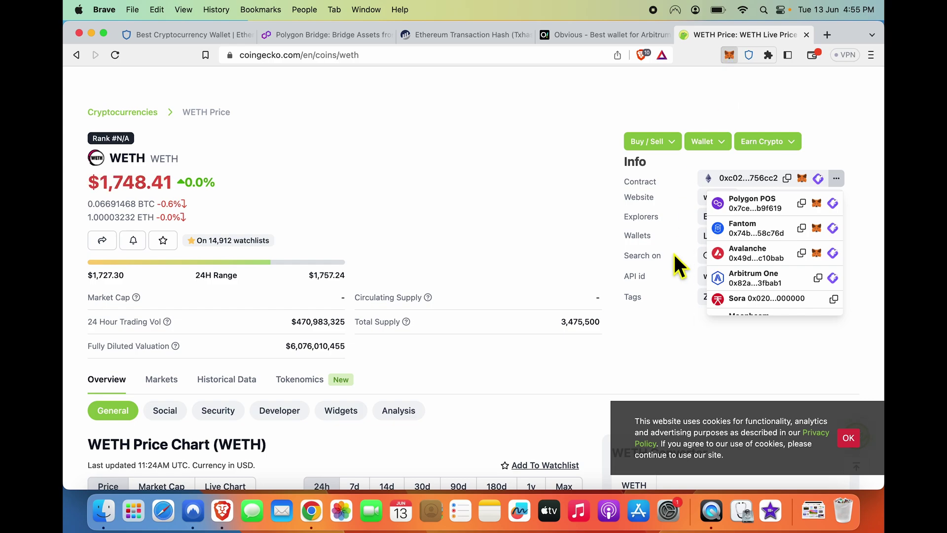
scroll(649, 365, down, 5)
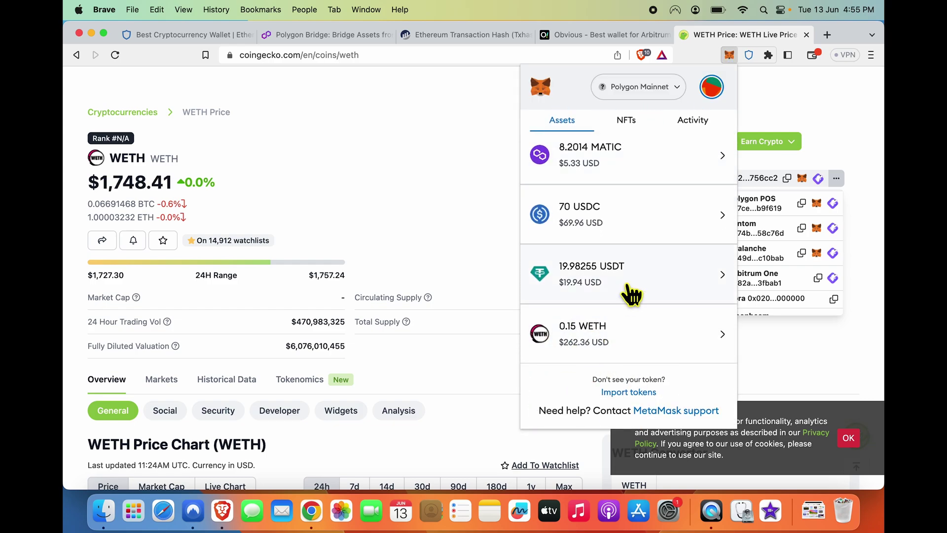
scroll(630, 294, up, 5)
scroll(626, 296, down, 4)
scroll(617, 266, up, 3)
scroll(608, 302, down, 4)
Step: Start a swap from the WETH asset, enter 0.009 WETH, choose MATIC to receive and request quotes
click(599, 348)
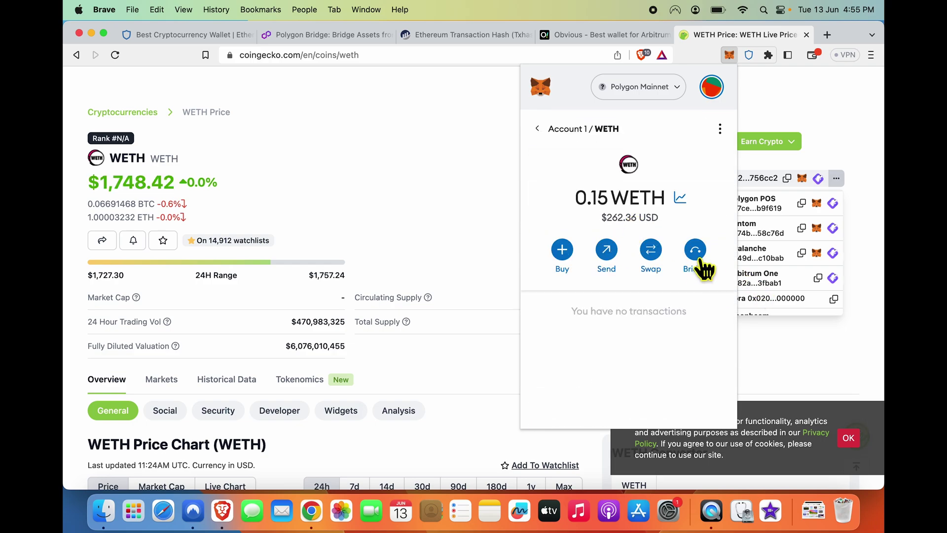
click(651, 251)
click(650, 204)
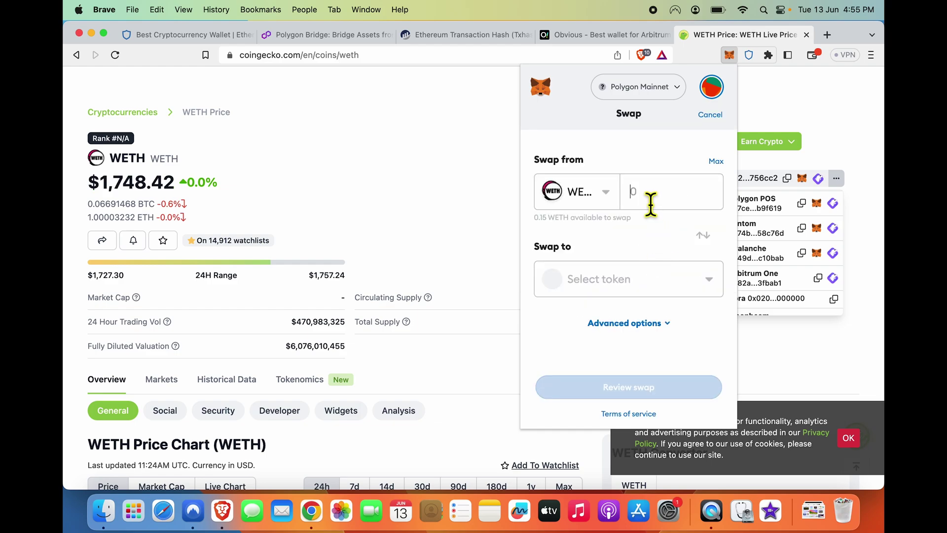
text(0.005)
key(BackSpace)
text(9)
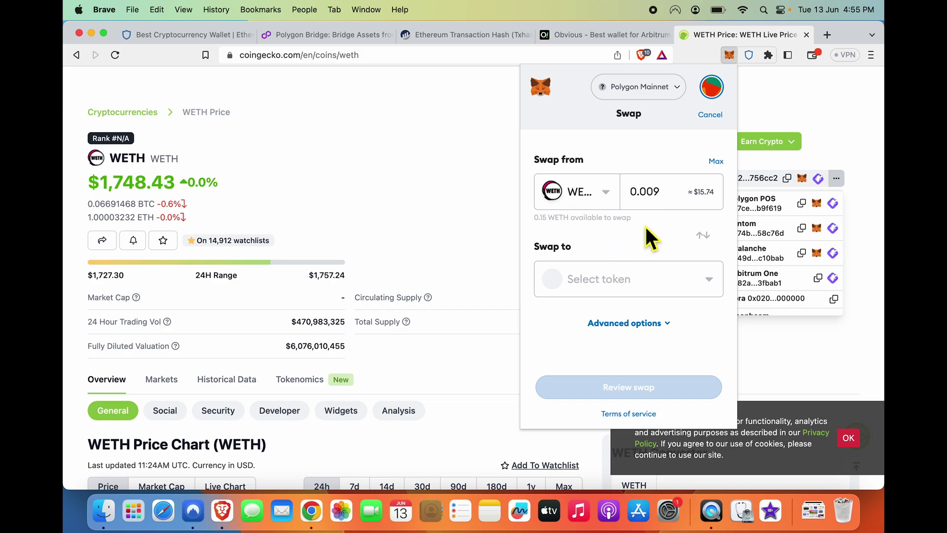
click(607, 282)
click(604, 310)
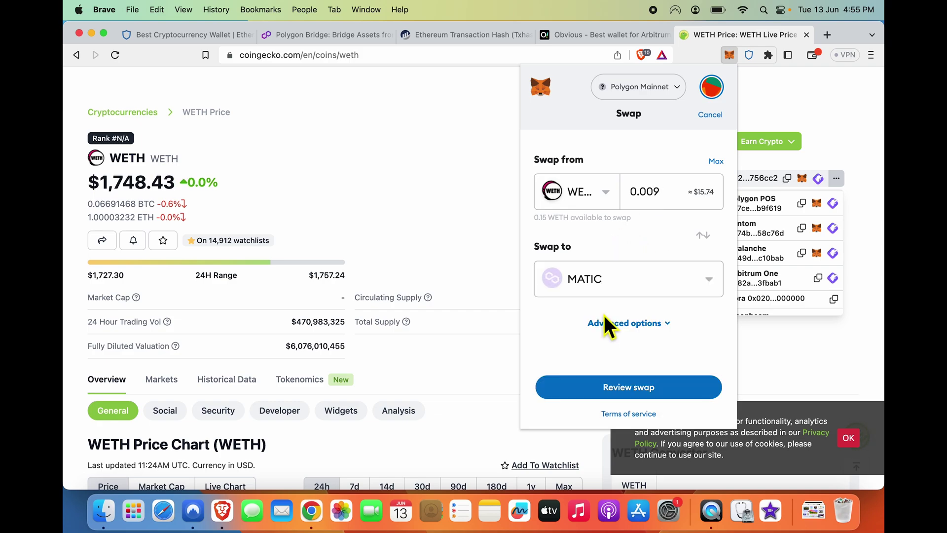
click(645, 389)
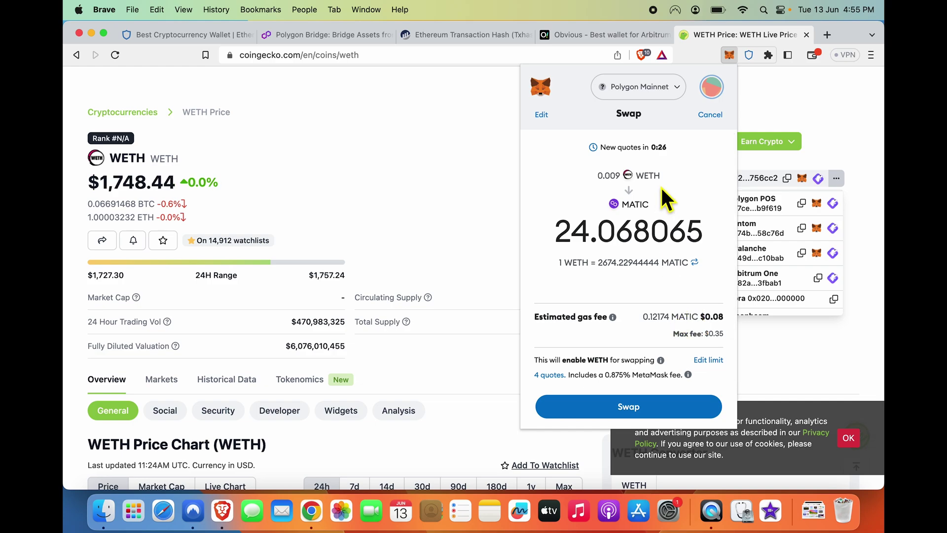
Step: Submit the 0.009 WETH-to-MATIC swap from MetaMask's quote screen
click(629, 408)
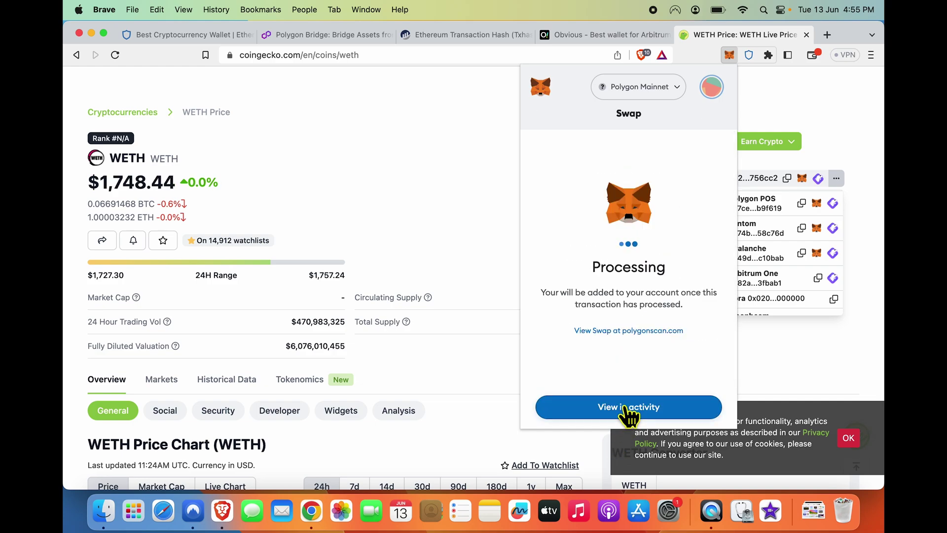